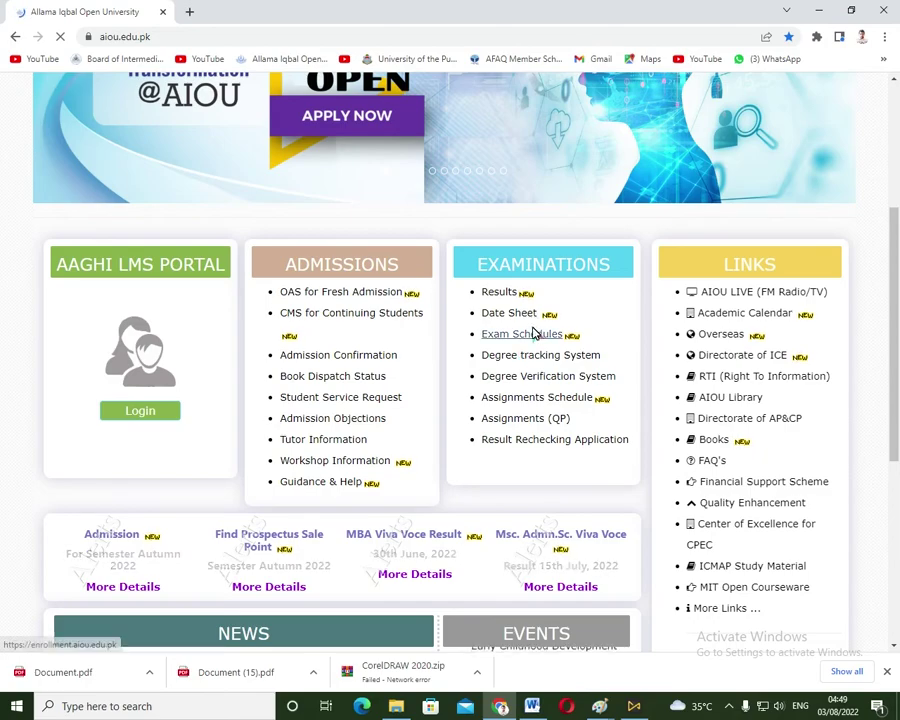
pyautogui.scroll(3, 552, 440)
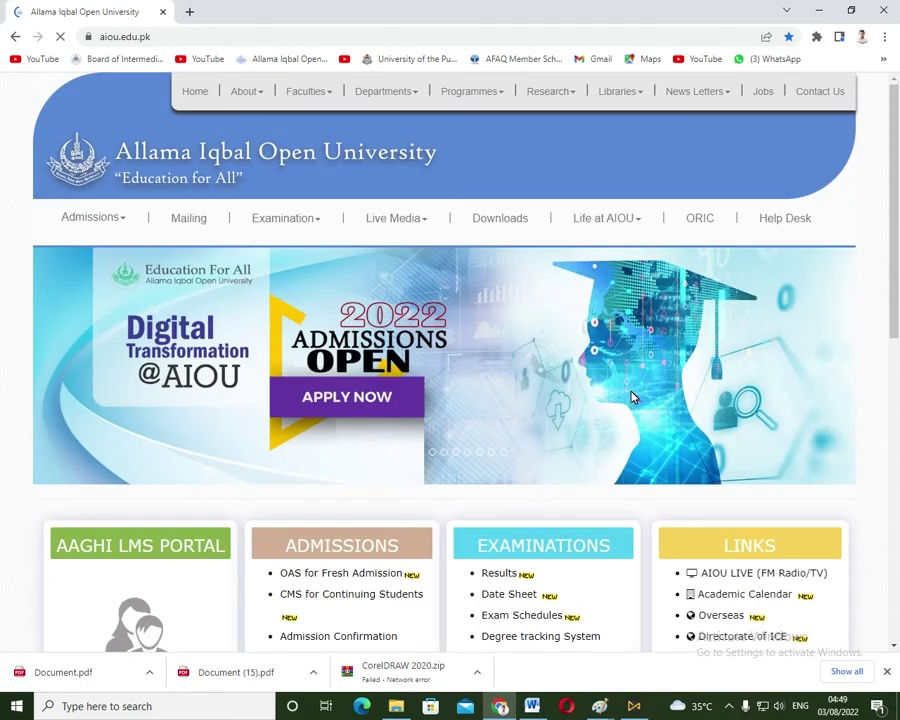
pyautogui.scroll(-6, 628, 396)
pyautogui.scroll(4, 643, 391)
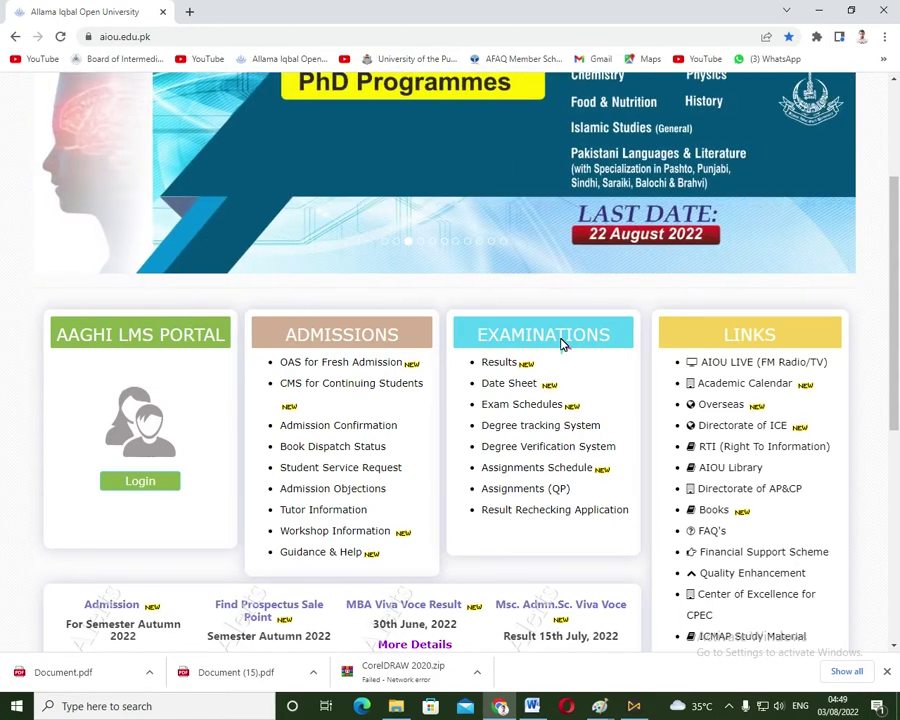
pyautogui.scroll(2, 562, 342)
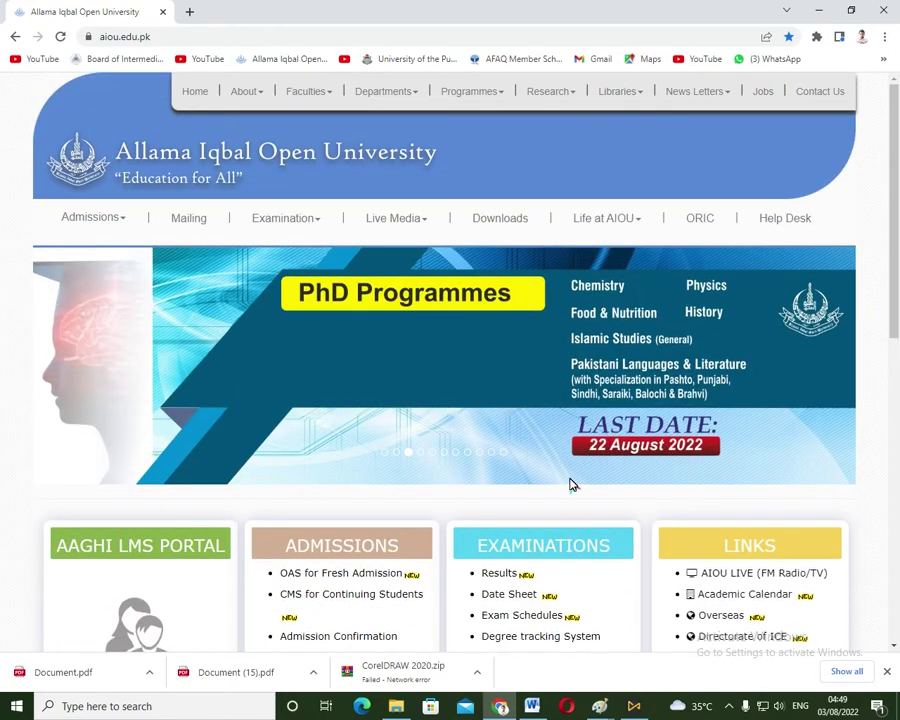
pyautogui.scroll(-3, 556, 484)
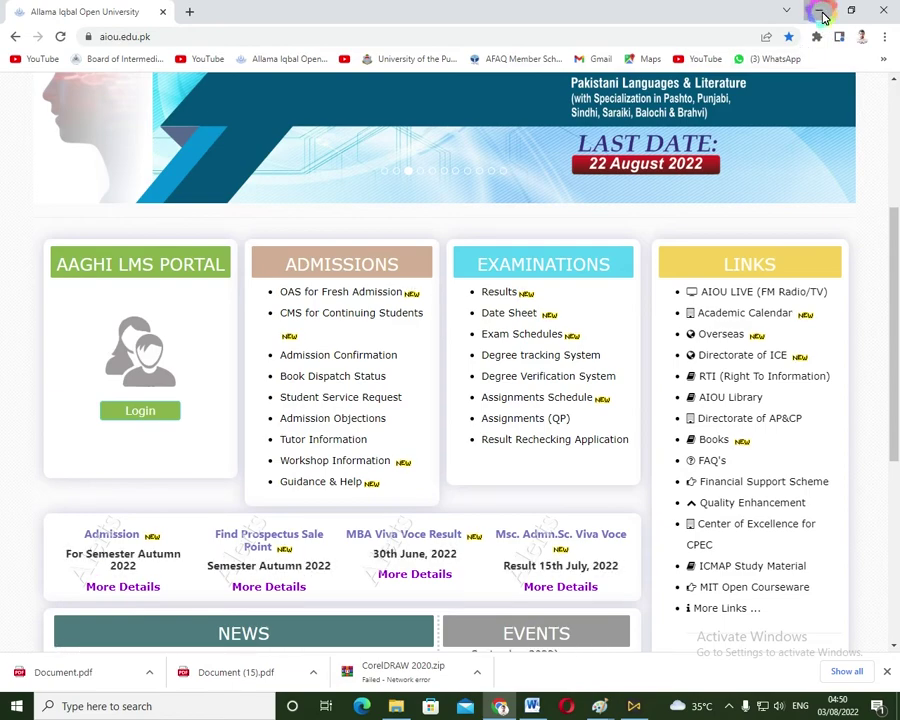
# Step: Locate the as5611-1 PDF on the desktop and return to the Chrome browser window
pyautogui.click(821, 12)
pyautogui.moveTo(741, 301); pyautogui.dragTo(570, 437)
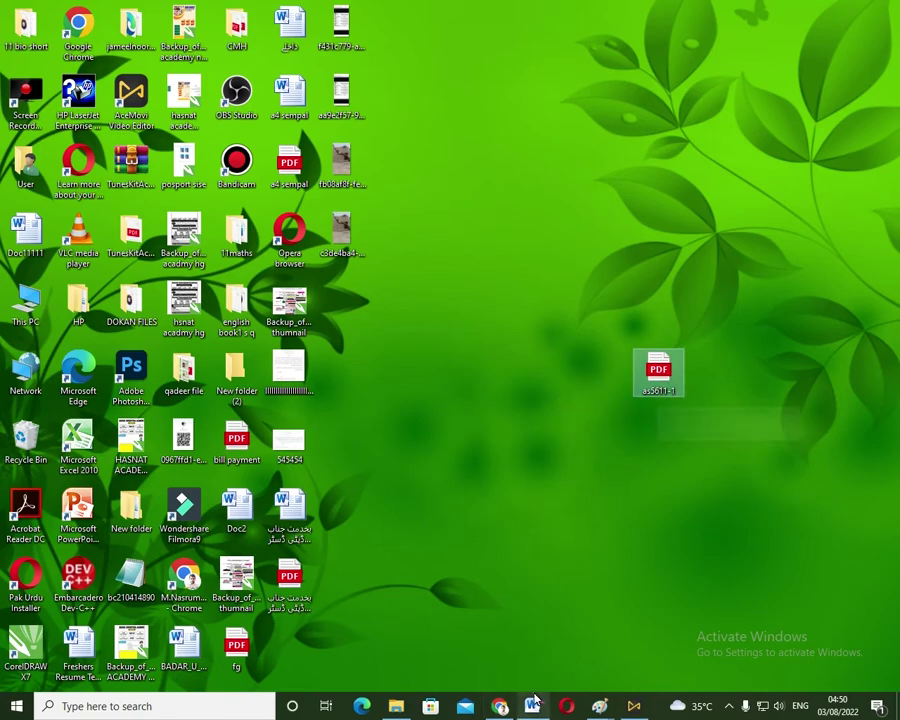
pyautogui.click(500, 706)
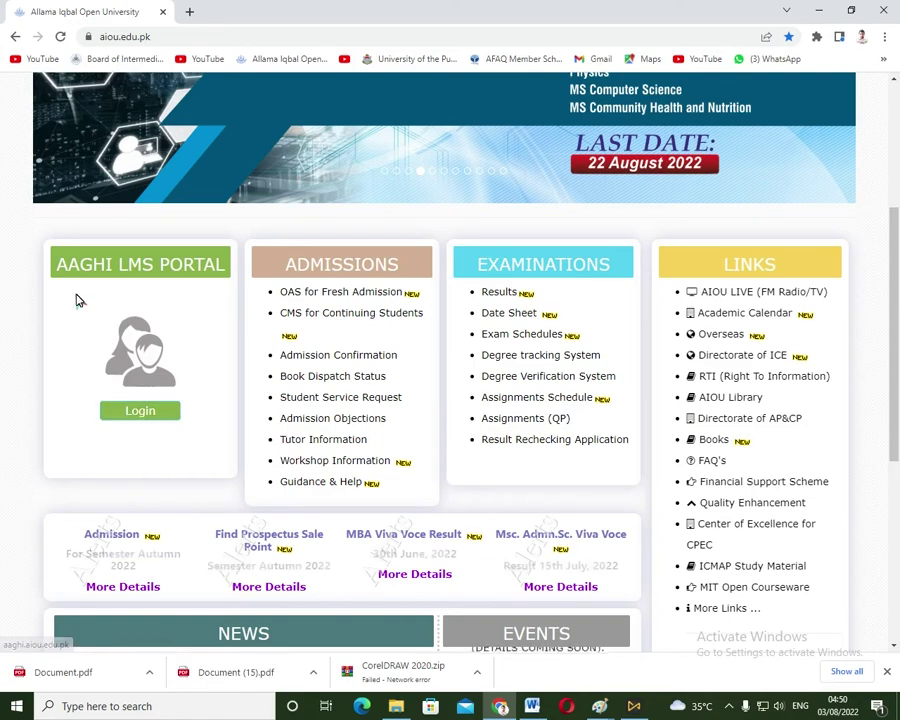
# Step: Open the AAGHI LMS portal page and proceed to the Microsoft account sign-in
pyautogui.click(140, 408)
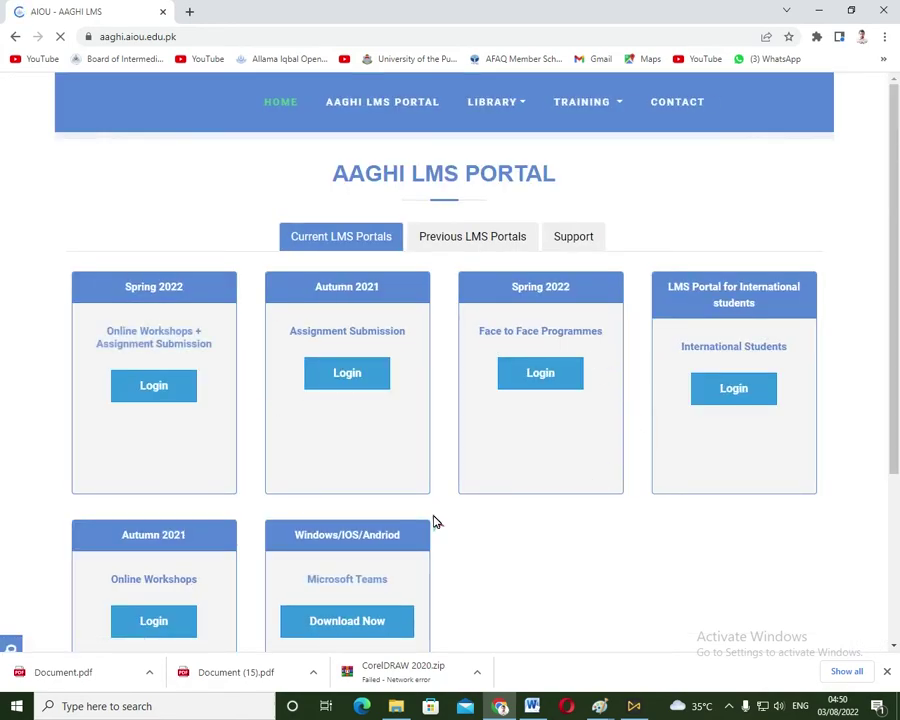
pyautogui.scroll(-2, 601, 392)
pyautogui.scroll(-1, 603, 393)
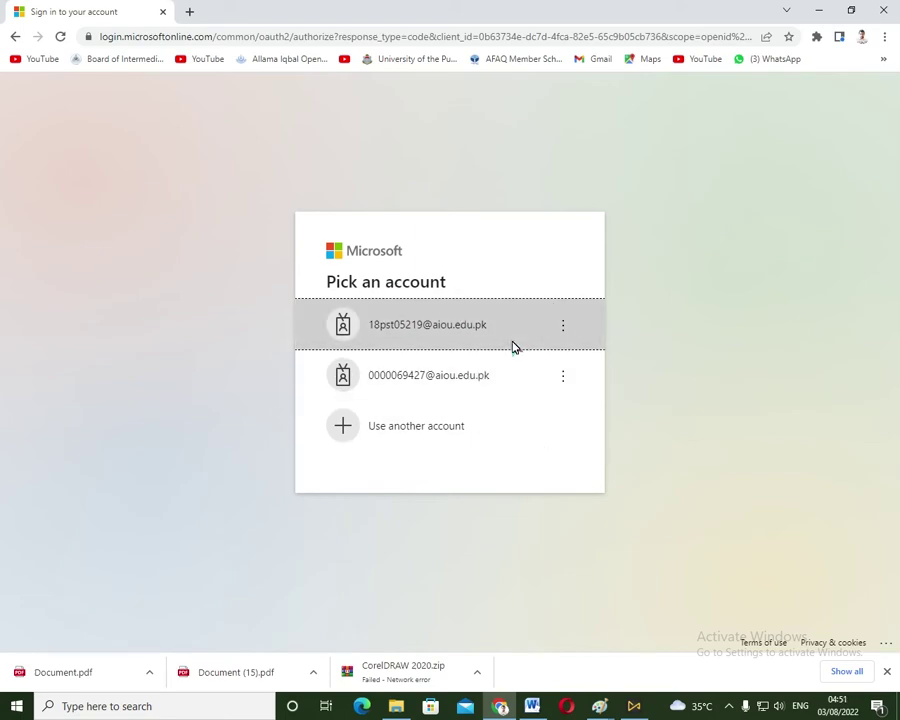
# Step: Sign in with the first saved university account and its password, declining to stay signed in
pyautogui.click(441, 324)
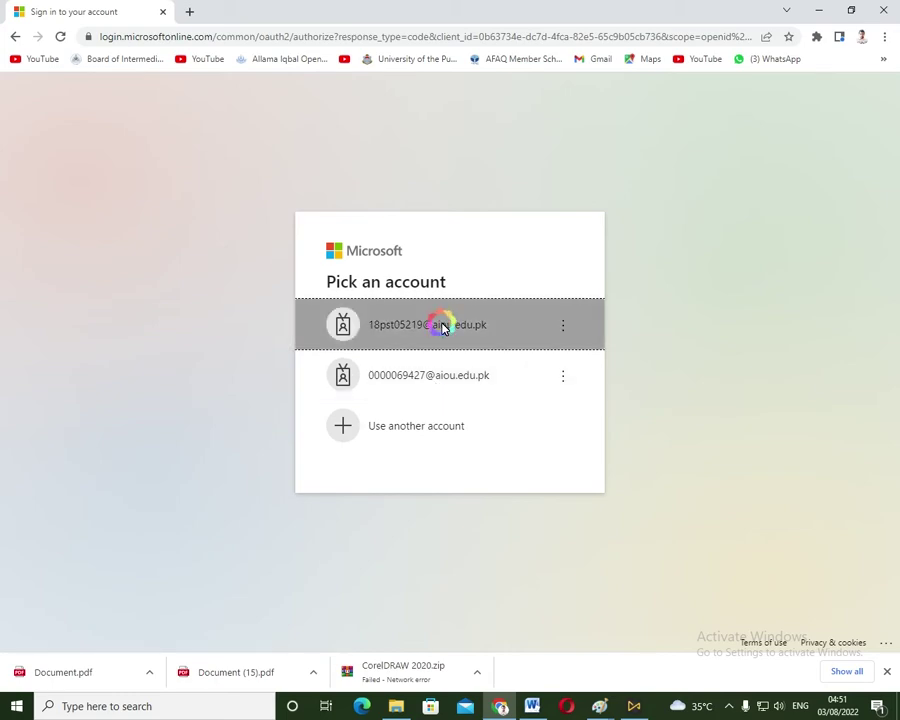
pyautogui.click(388, 367)
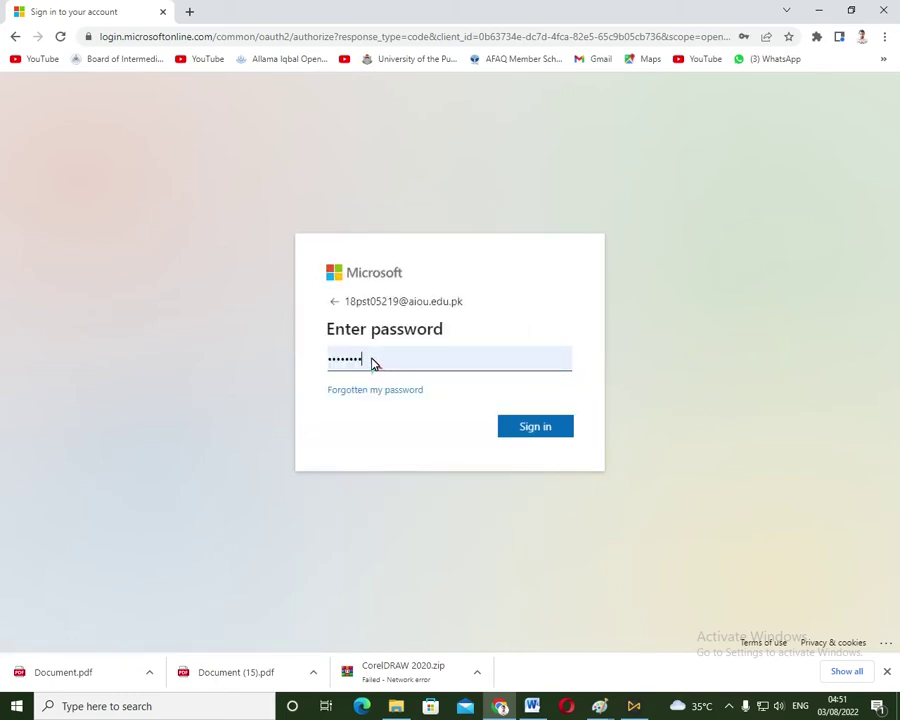
pyautogui.click(532, 425)
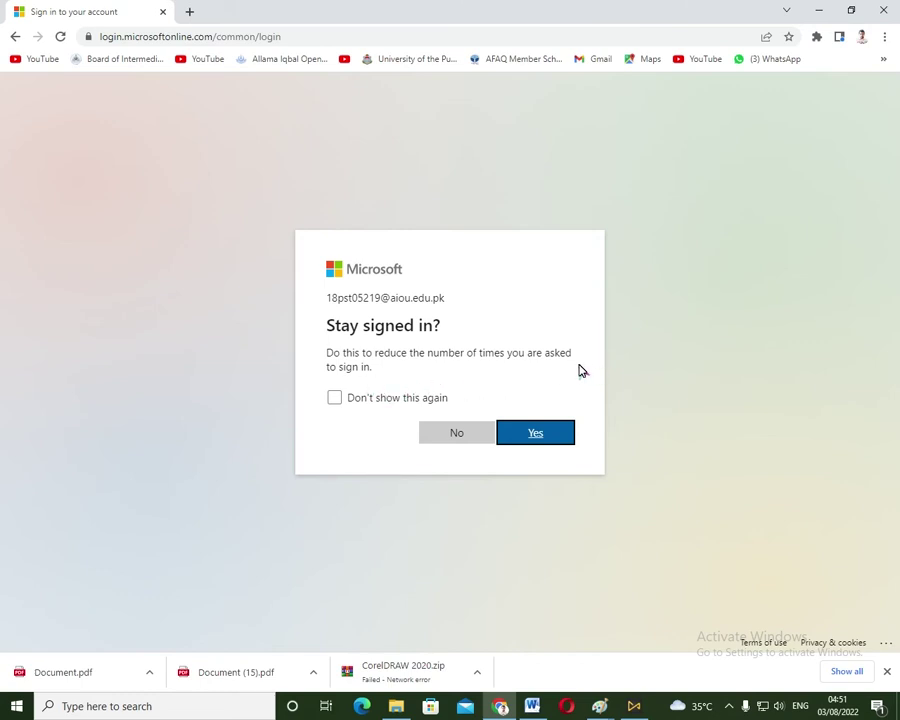
pyautogui.click(460, 432)
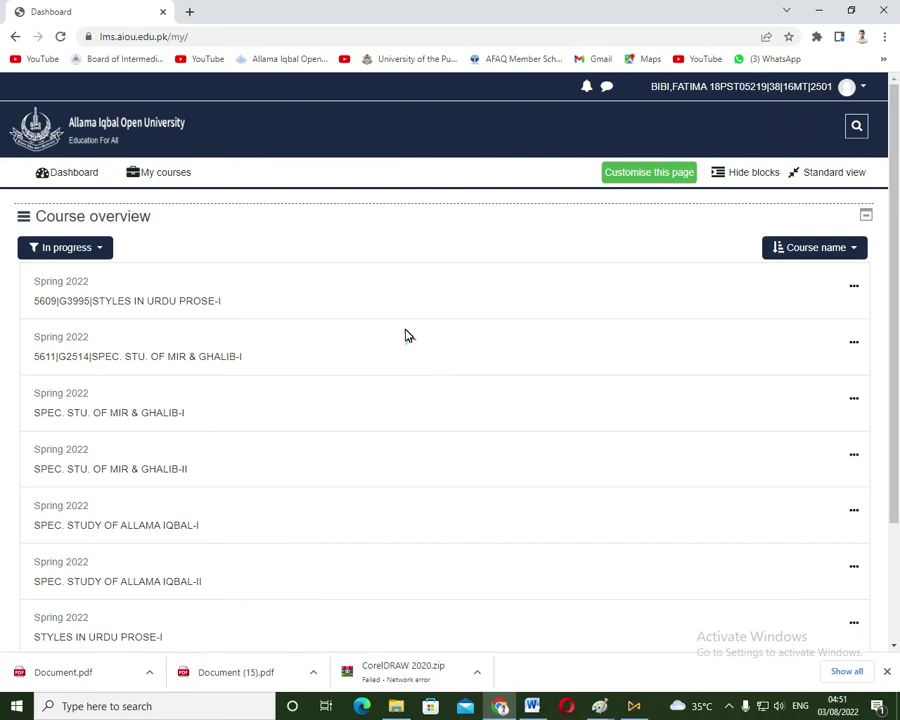
# Step: Review the course overview and open the course 5611|42774|16MT|ODL|A22 from the list of own courses
pyautogui.scroll(-3, 222, 396)
pyautogui.scroll(3, 240, 410)
pyautogui.scroll(-3, 150, 430)
pyautogui.scroll(3, 202, 614)
pyautogui.click(150, 184)
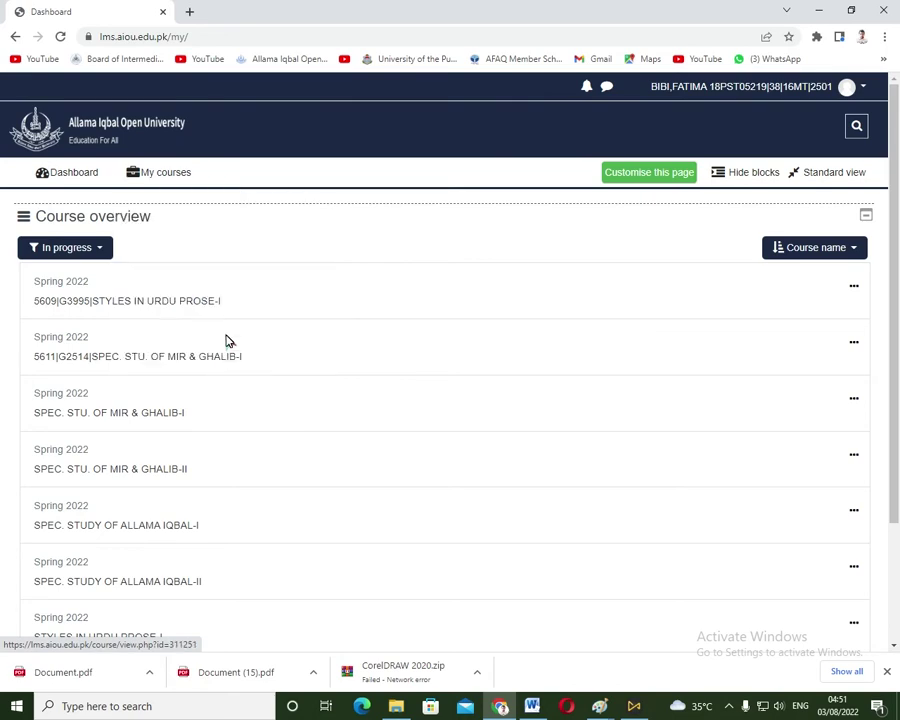
pyautogui.click(166, 174)
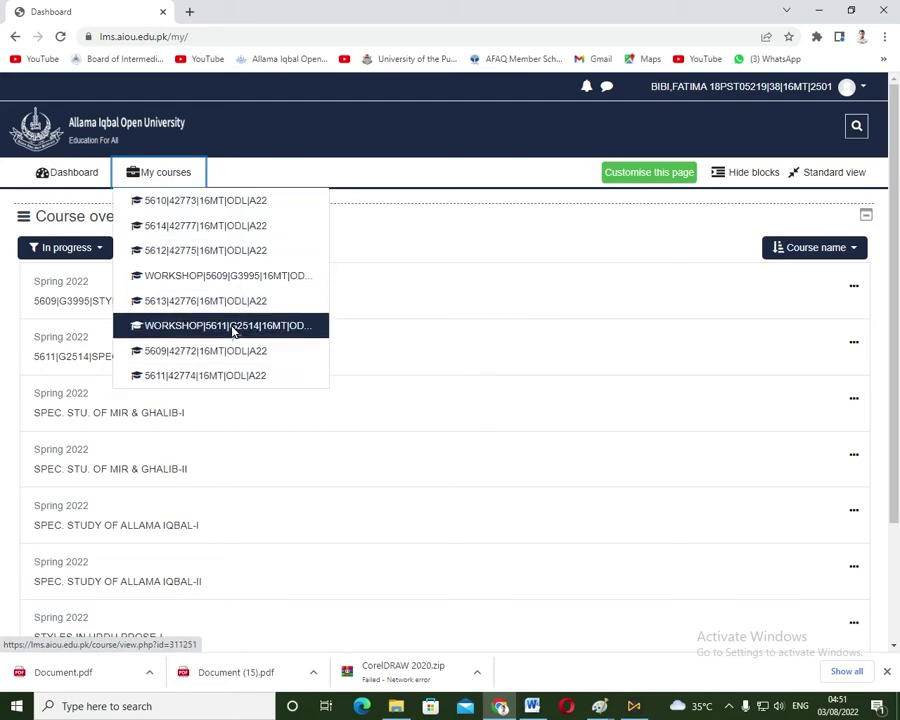
pyautogui.click(172, 380)
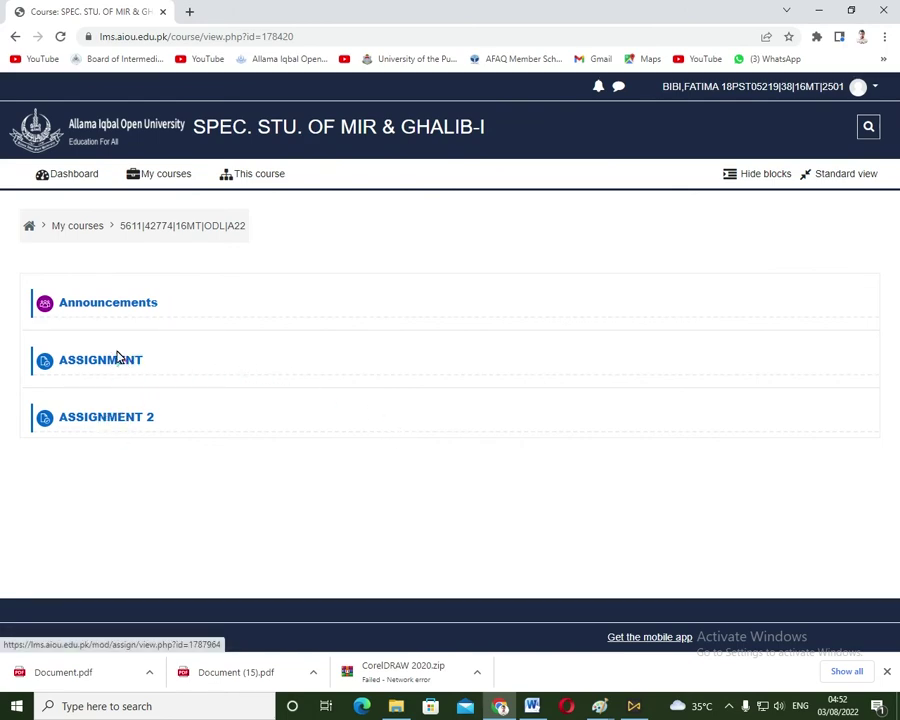
# Step: Start a submission for the course's first ASSIGNMENT and check its file size limit and accepted file types
pyautogui.click(117, 356)
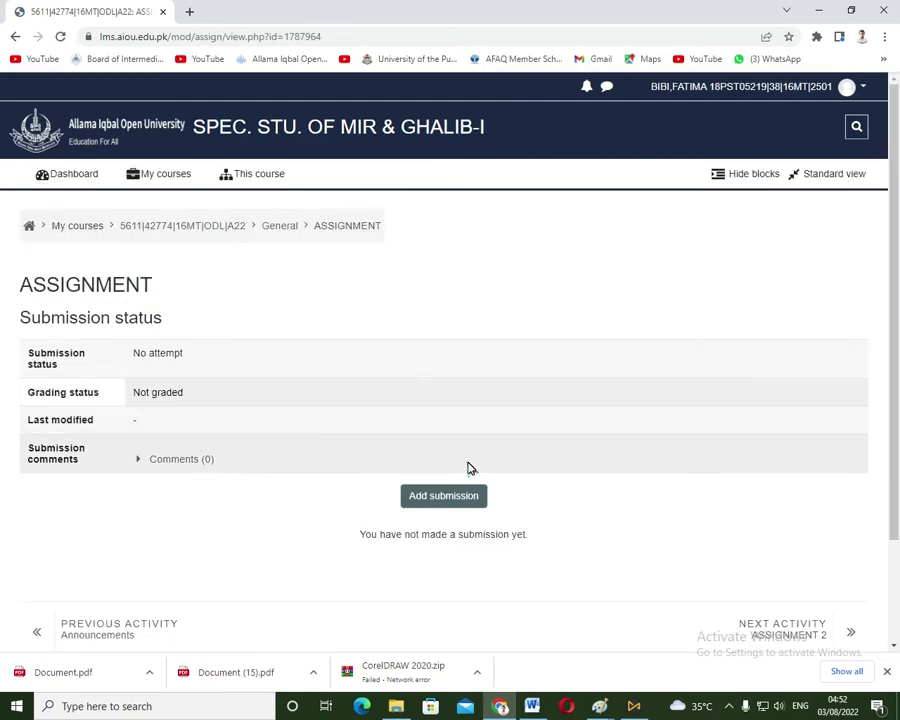
pyautogui.click(437, 498)
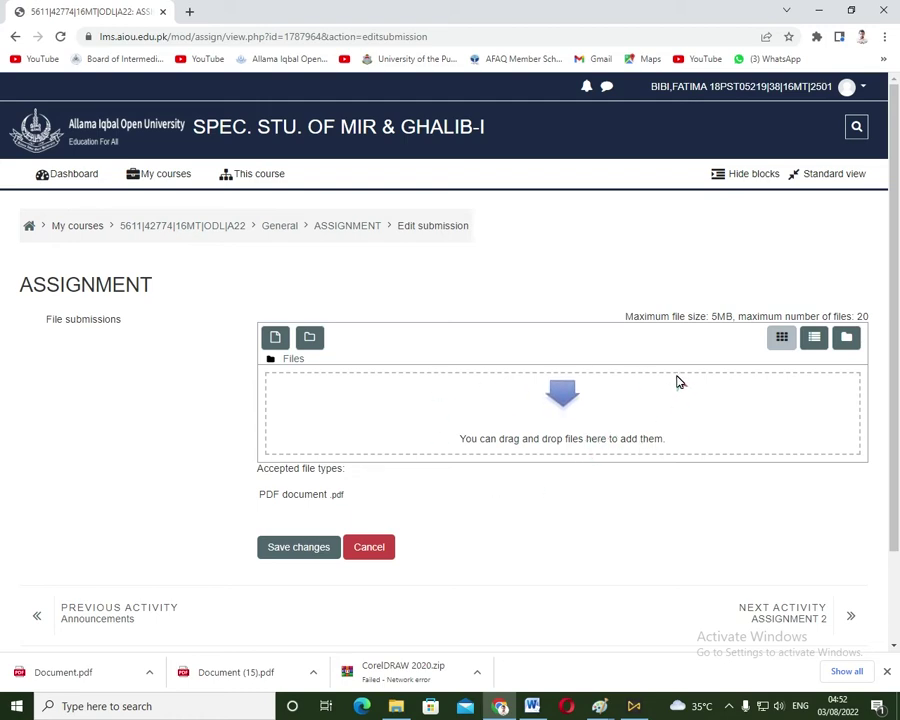
pyautogui.moveTo(627, 316); pyautogui.dragTo(864, 327)
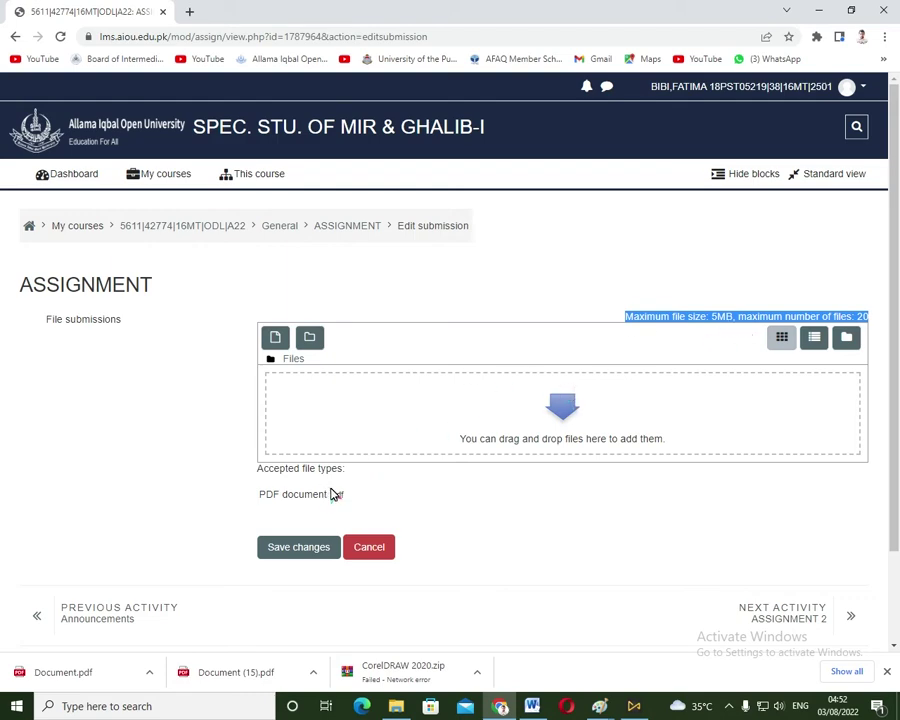
pyautogui.moveTo(347, 500); pyautogui.dragTo(254, 498)
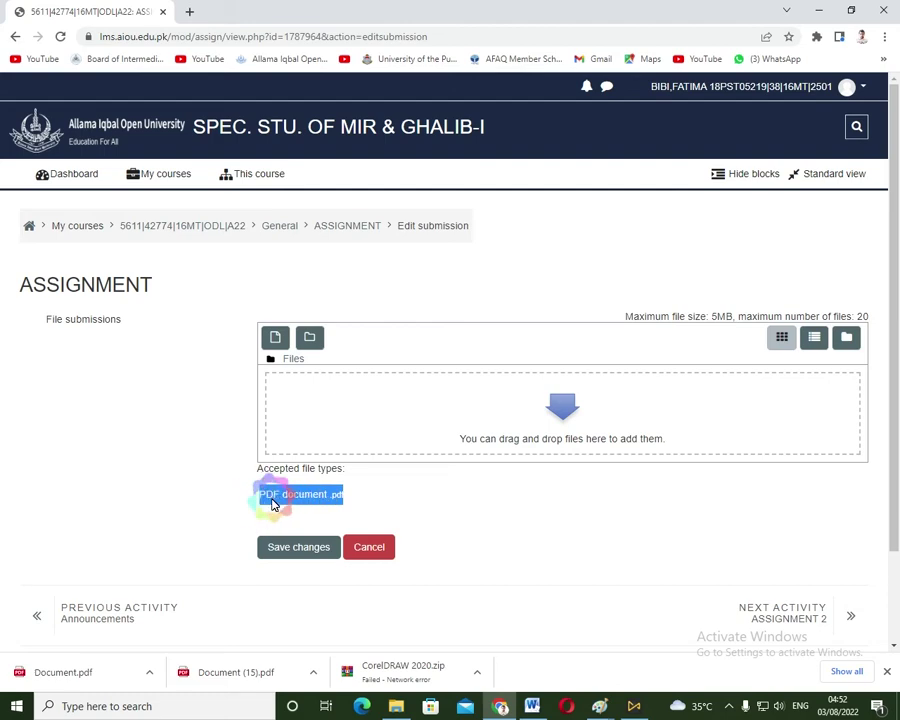
# Step: Choose as5611-1.pdf from the Desktop as the attachment for a file upload to the submission
pyautogui.click(561, 416)
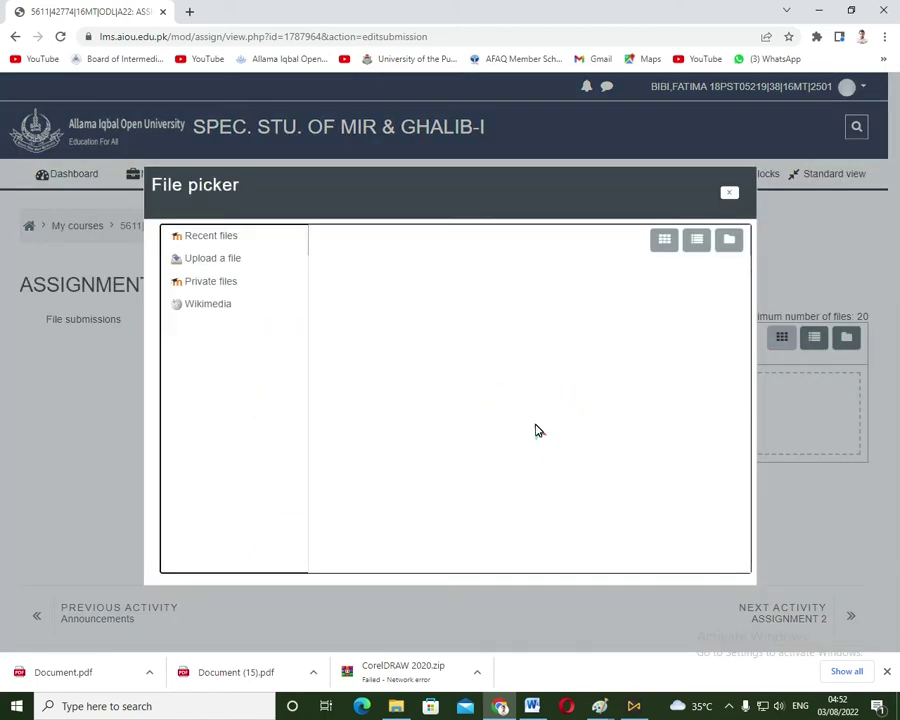
pyautogui.click(222, 259)
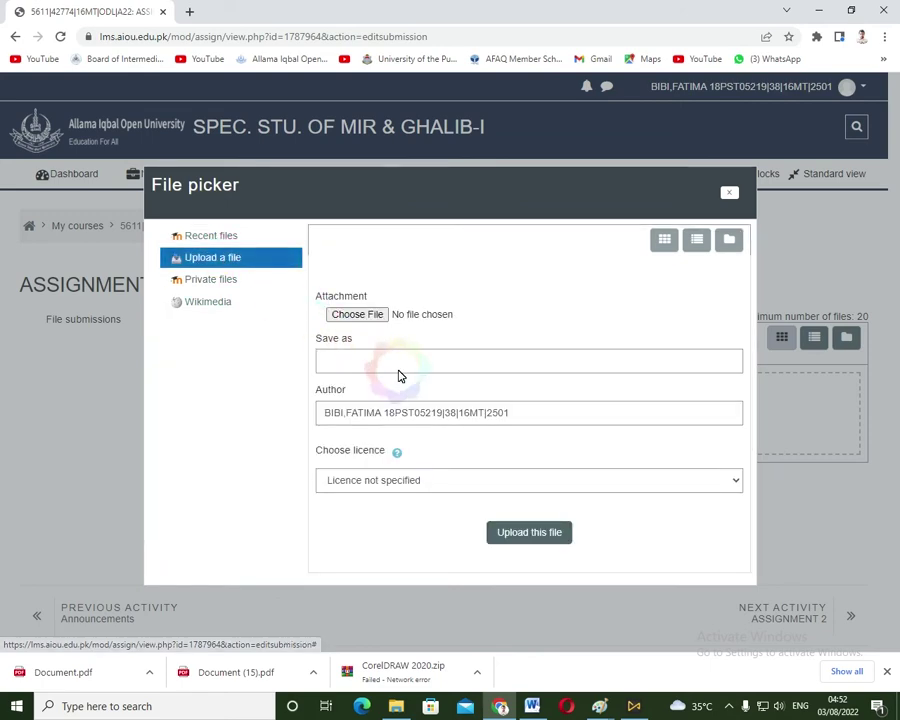
pyautogui.click(349, 318)
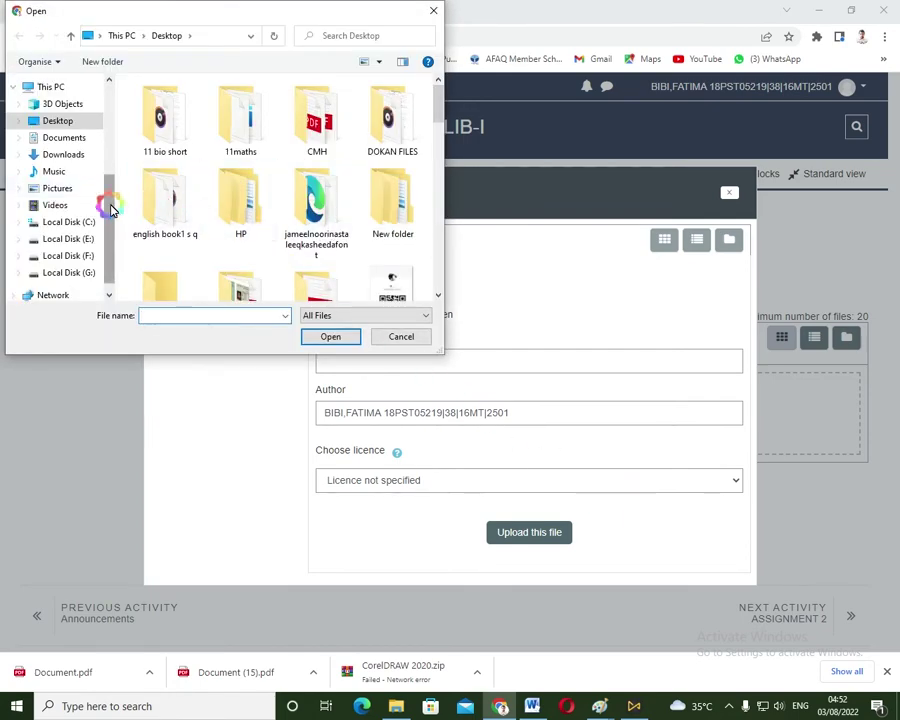
pyautogui.scroll(4, 108, 170)
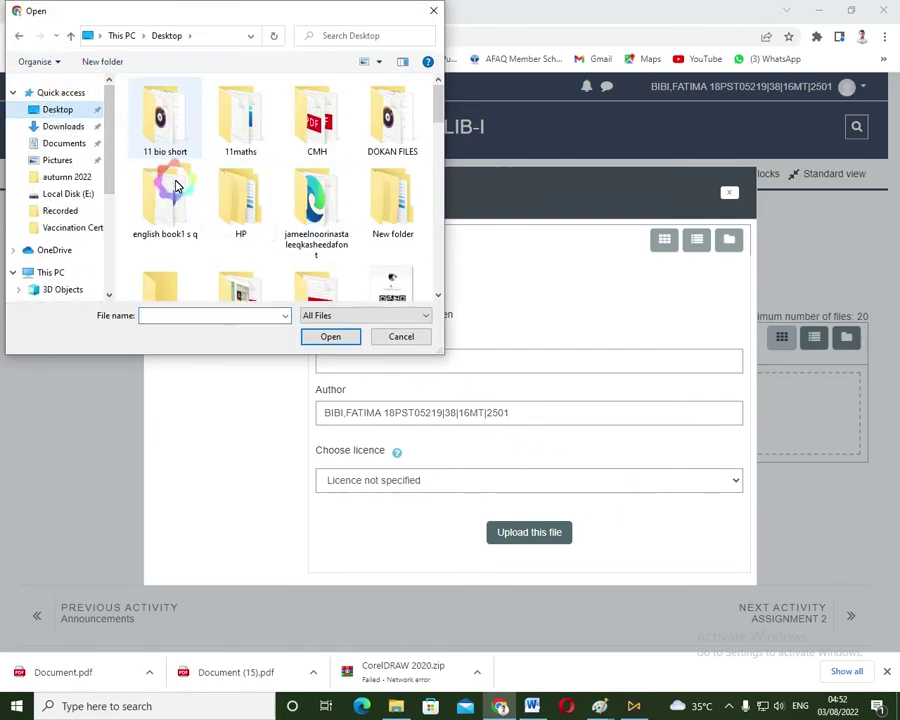
pyautogui.scroll(-3, 255, 205)
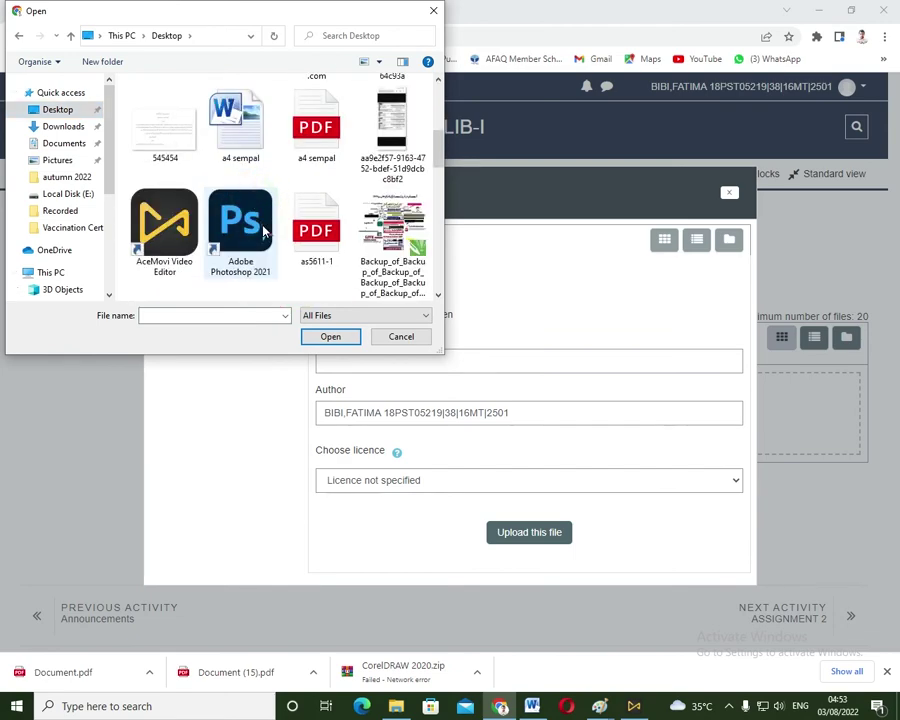
pyautogui.scroll(-5, 240, 170)
pyautogui.scroll(4, 300, 155)
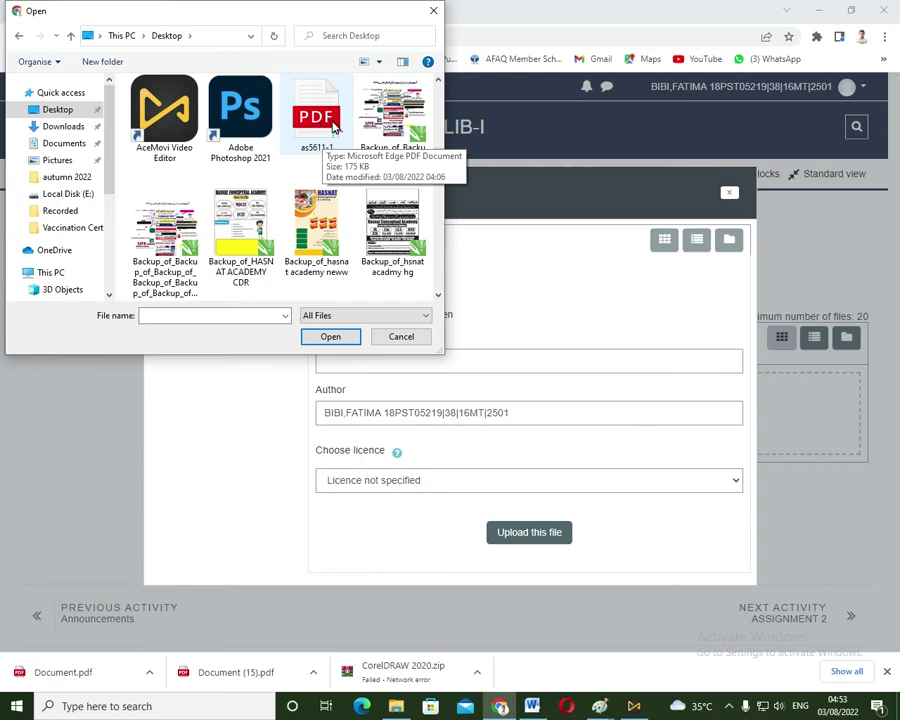
pyautogui.click(316, 118)
pyautogui.click(331, 336)
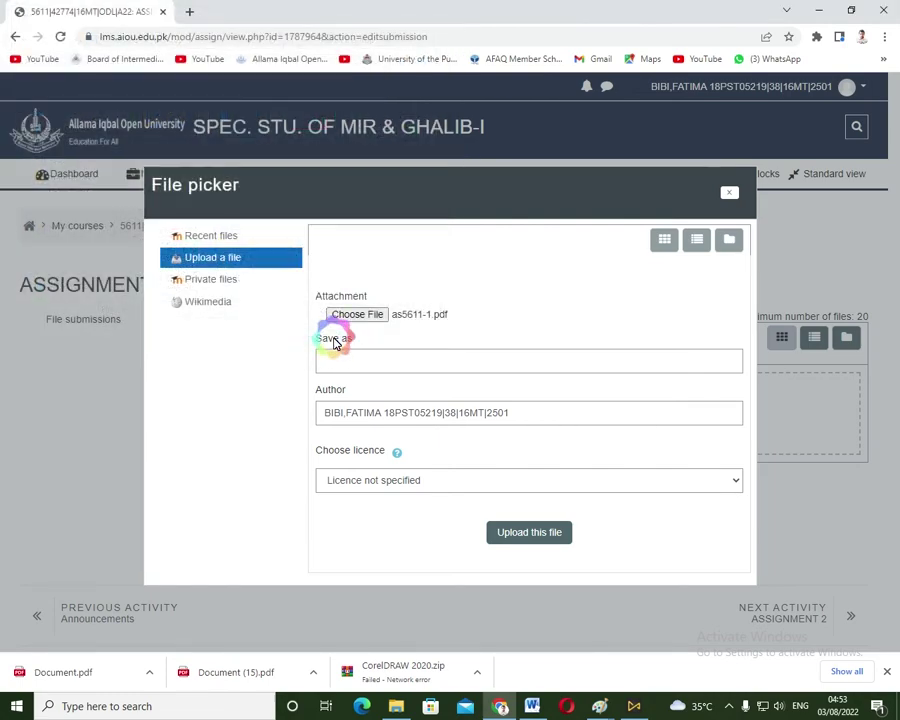
pyautogui.moveTo(543, 212); pyautogui.dragTo(416, 140)
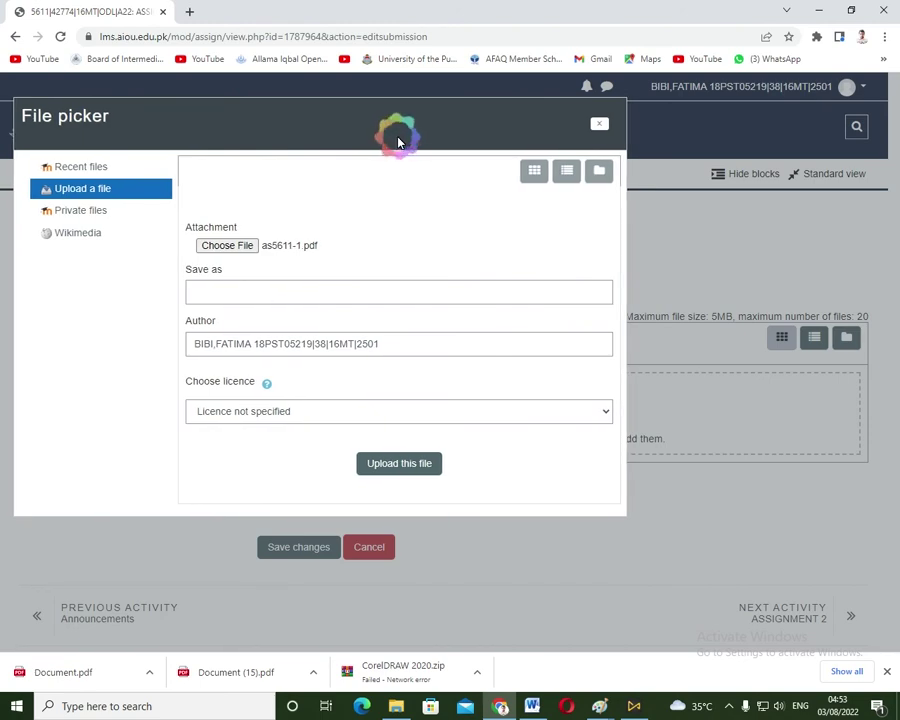
pyautogui.click(190, 17)
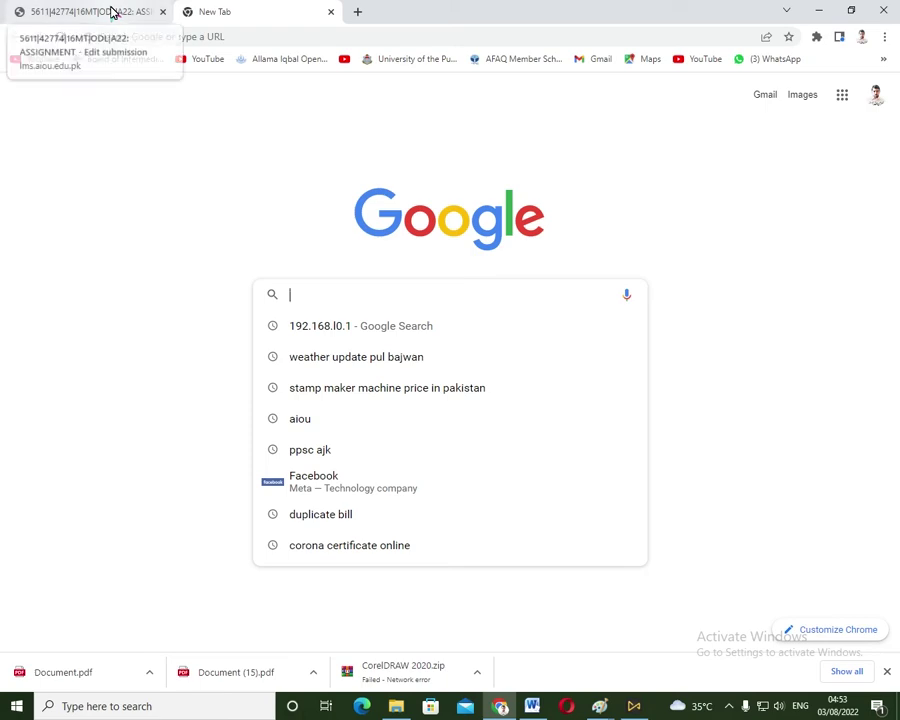
pyautogui.click(112, 12)
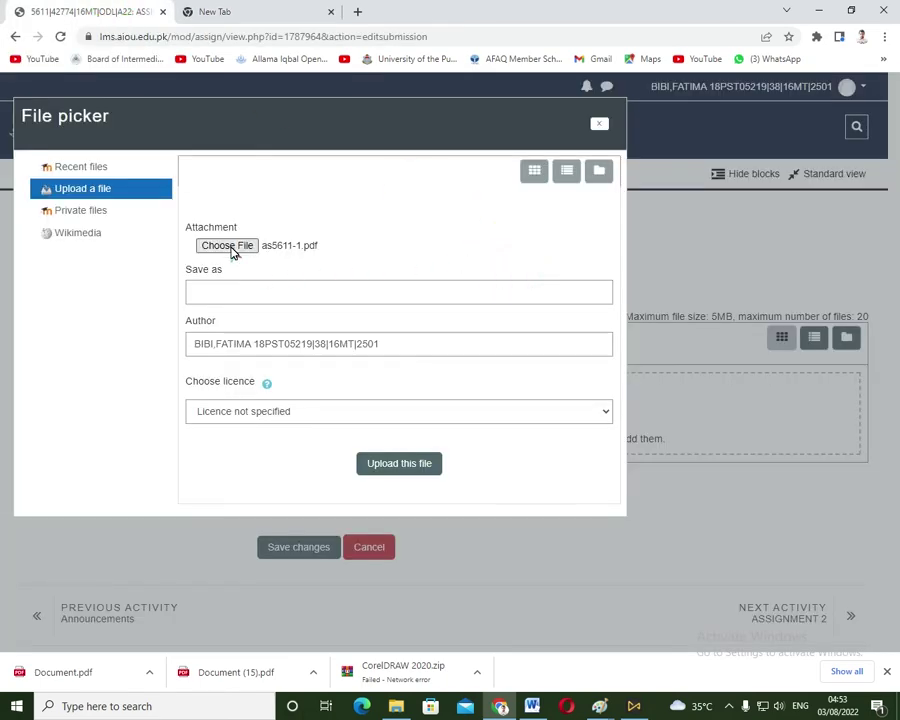
# Step: Set the attachment's saved name to 5611-1 and upload the file to the submission
pyautogui.click(248, 295)
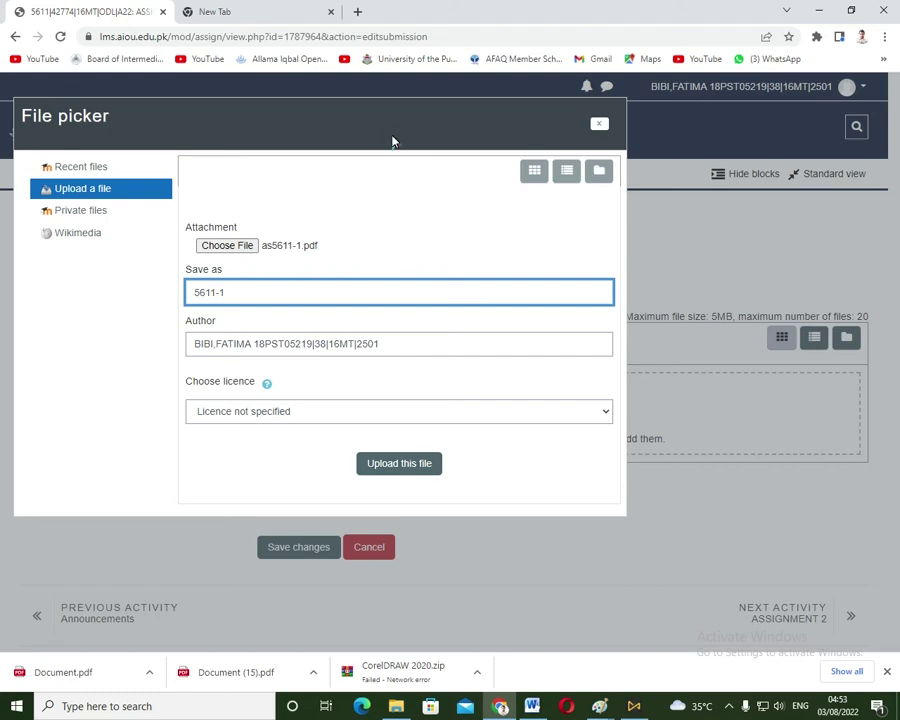
pyautogui.moveTo(380, 134); pyautogui.dragTo(543, 217)
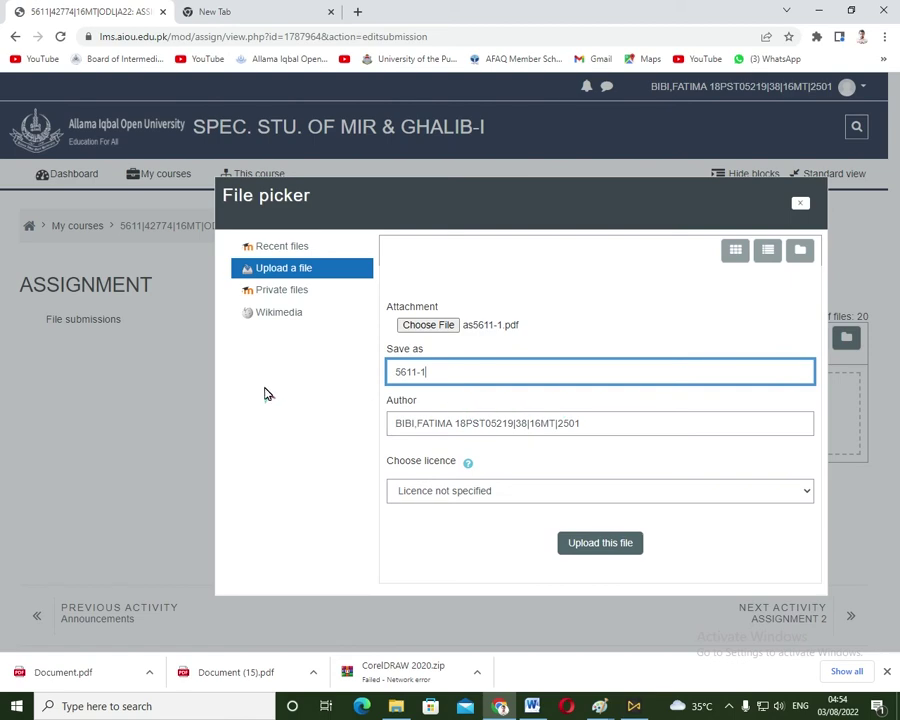
pyautogui.click(572, 542)
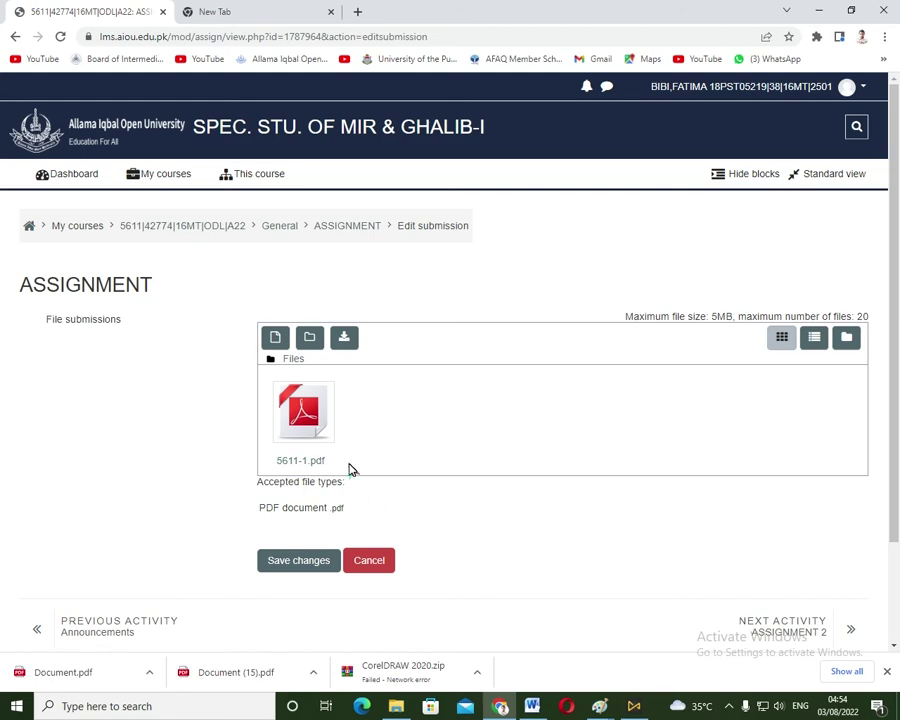
# Step: Save the submission changes and review the assignment's submission status page
pyautogui.click(297, 564)
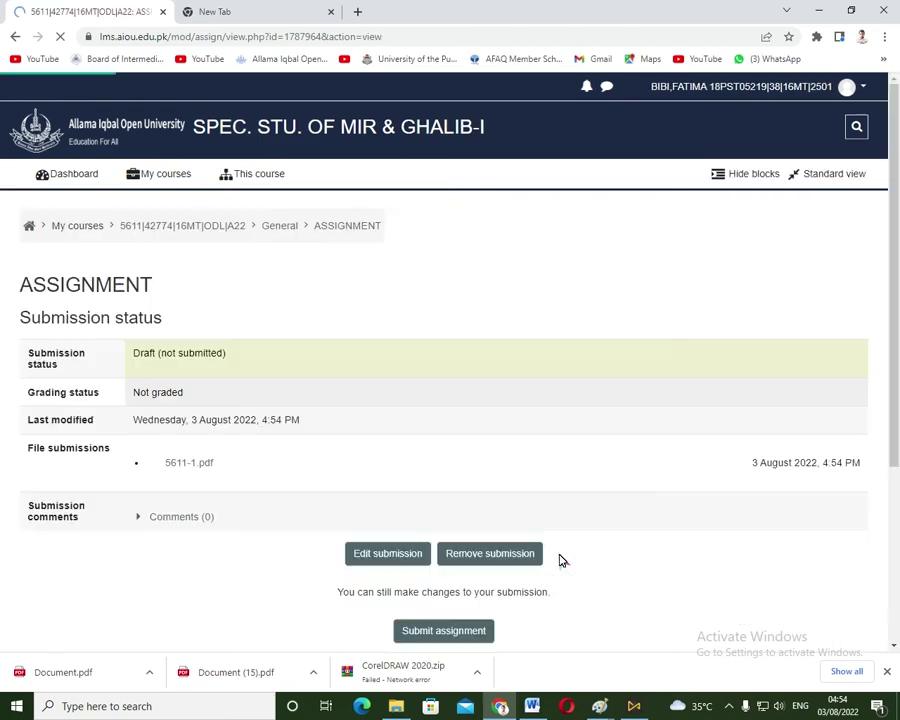
pyautogui.scroll(-2, 580, 536)
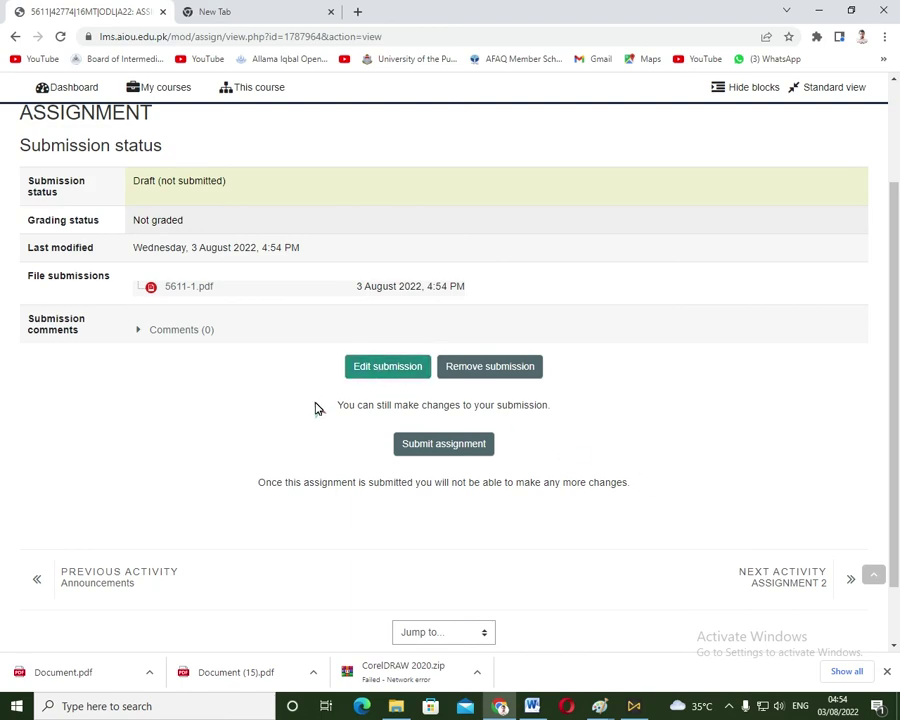
pyautogui.scroll(3, 280, 380)
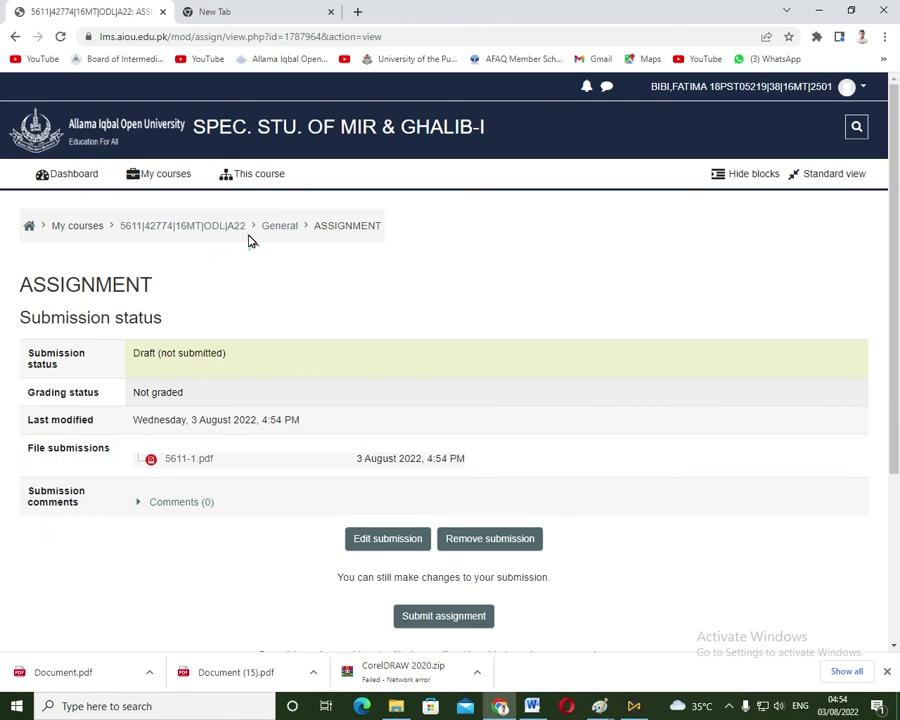
# Step: Submit the draft assignment containing 5611-1.pdf for grading, confirm the submission, and check its submission status
pyautogui.scroll(-2, 602, 528)
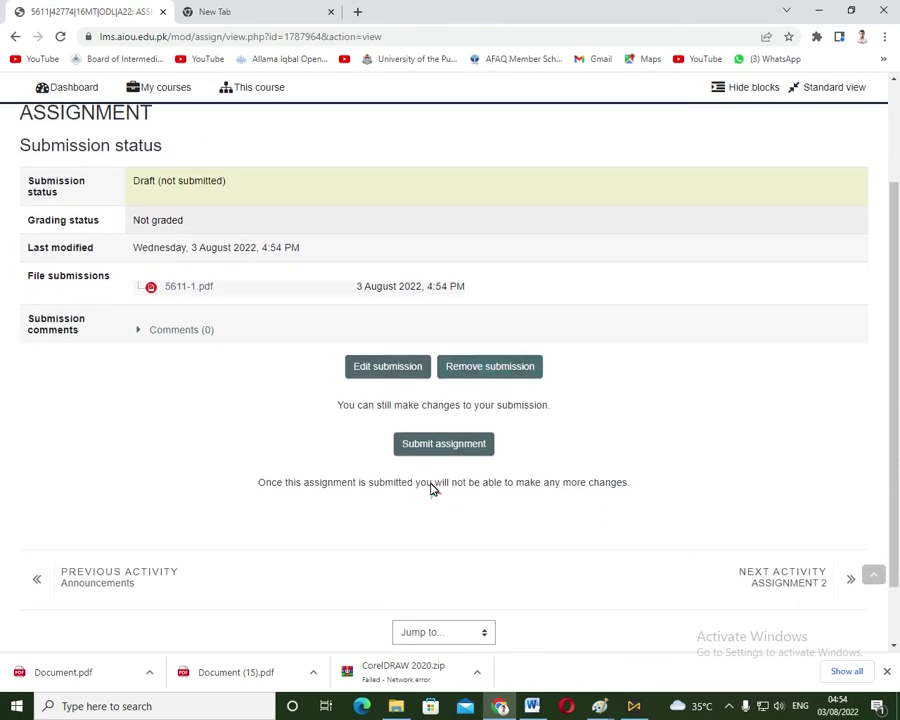
pyautogui.scroll(2, 251, 458)
pyautogui.scroll(-3, 411, 430)
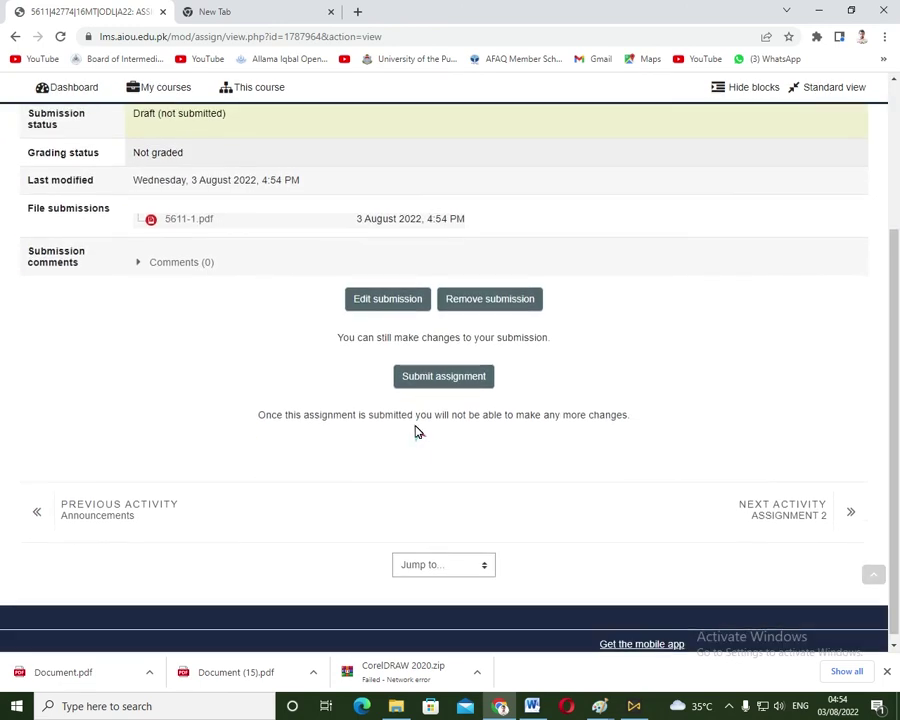
pyautogui.click(428, 380)
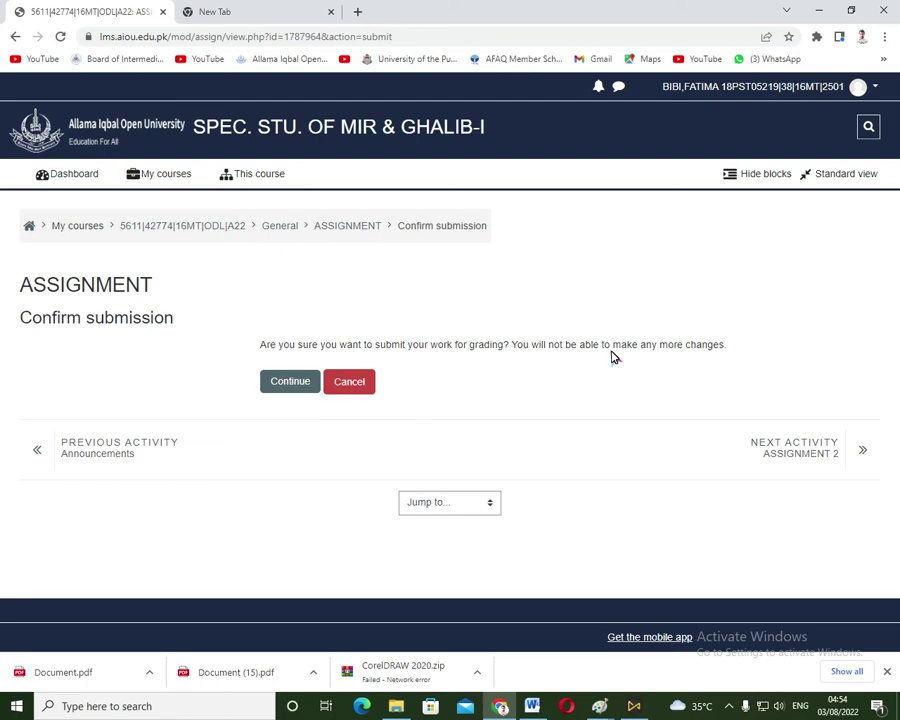
pyautogui.click(303, 388)
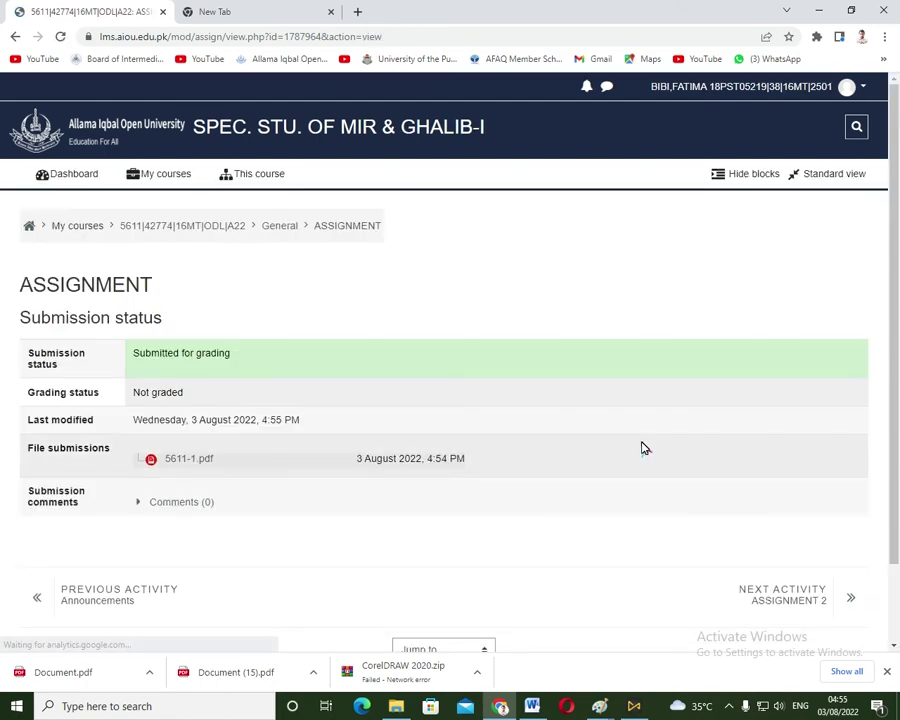
pyautogui.scroll(-1, 578, 519)
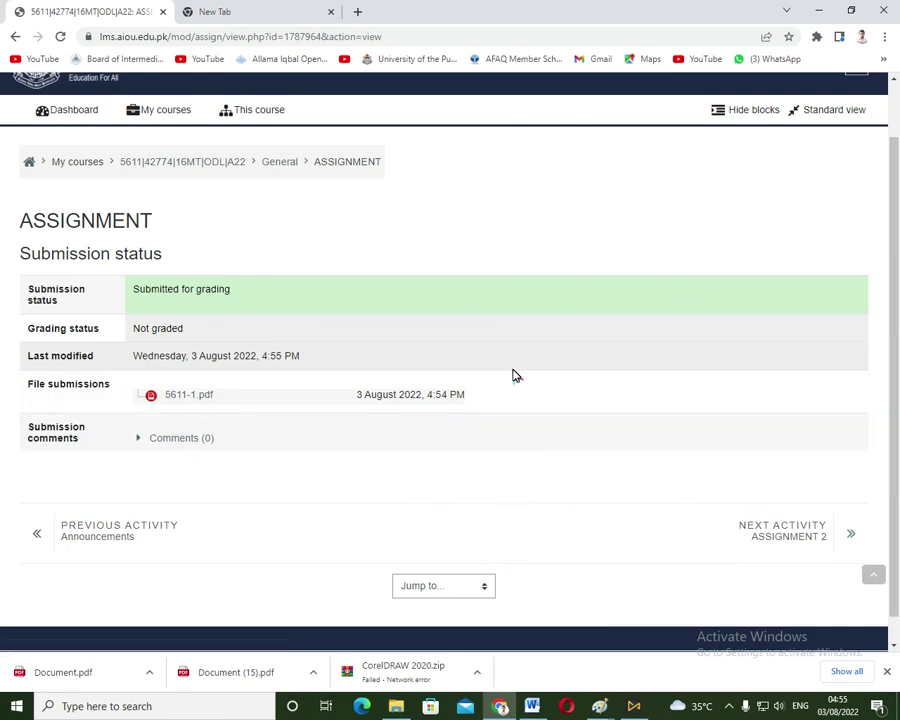
pyautogui.scroll(1, 162, 302)
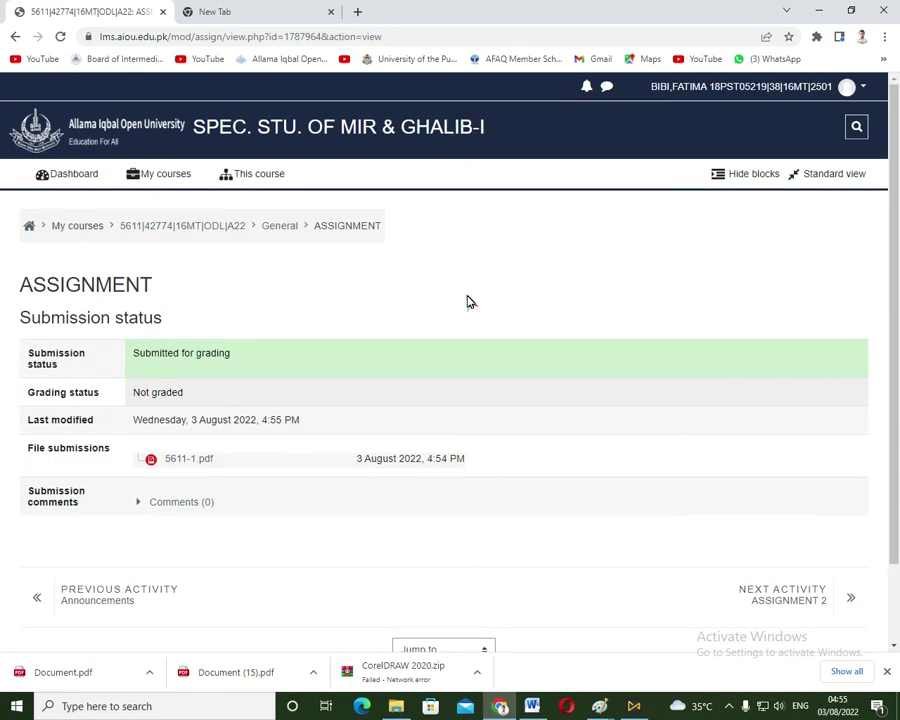